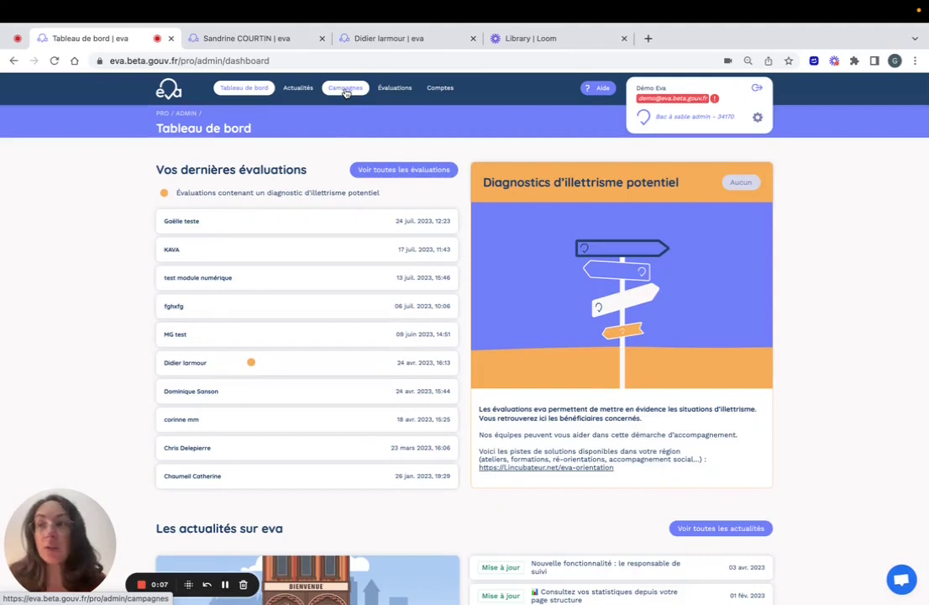
Open the TEST Journée ARML PDL 20220908 campaign and consult its evaluations
click(345, 89)
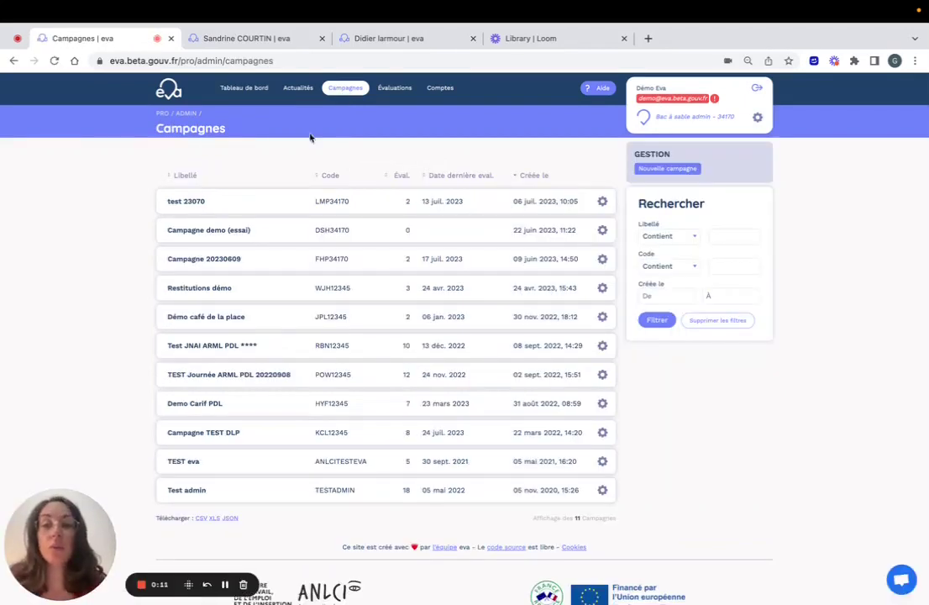
mouse_move(251, 243)
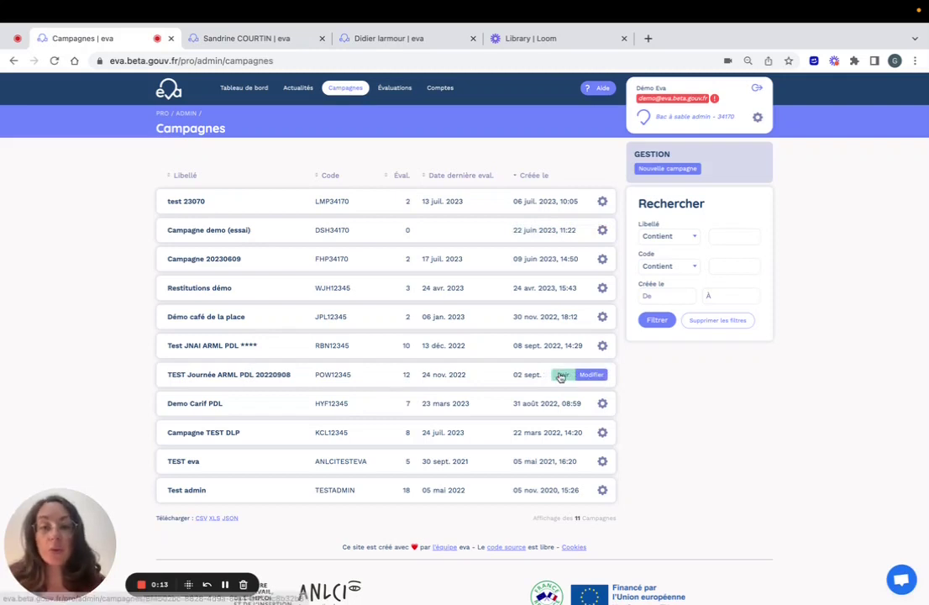
click(560, 375)
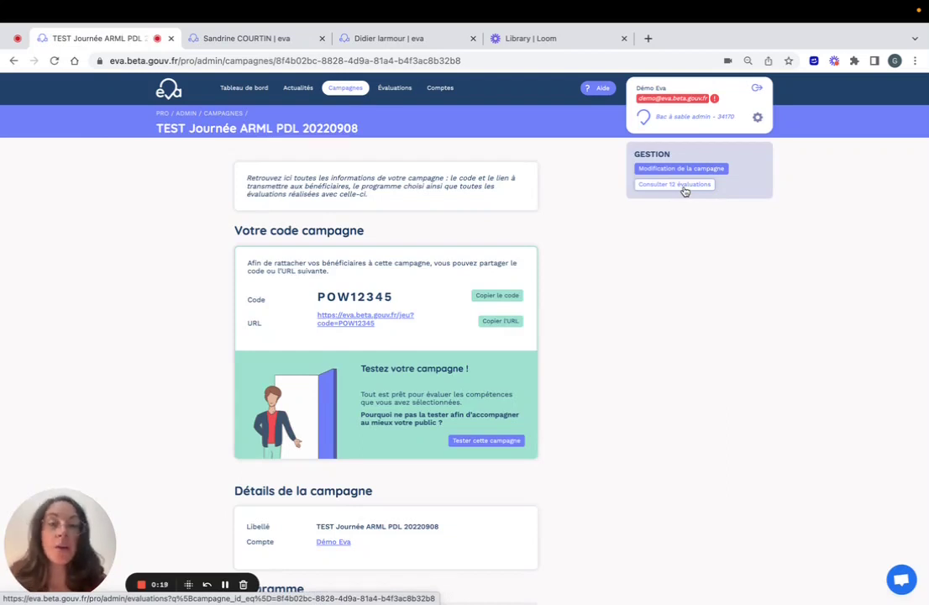
click(685, 192)
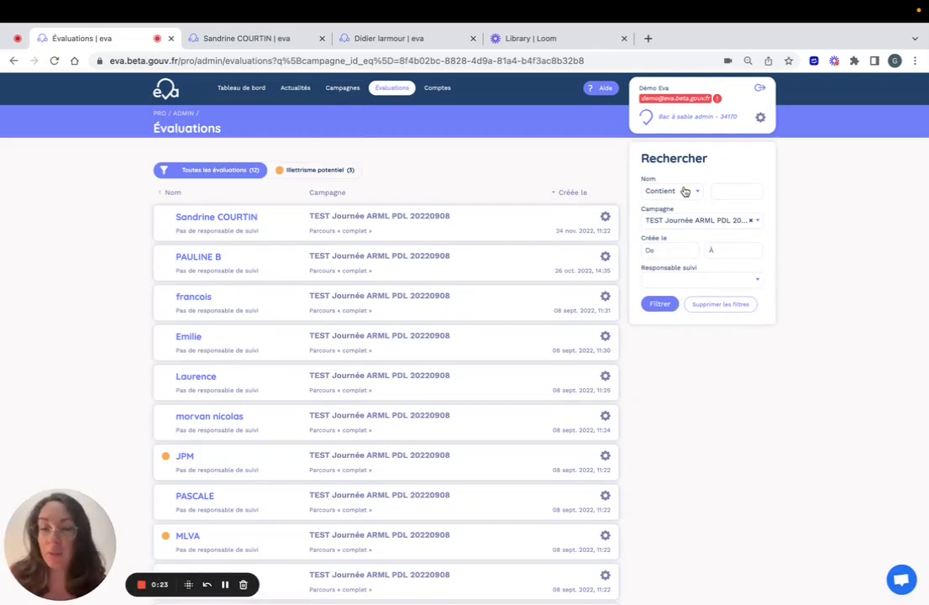
View the full list of evaluations across all campaigns, and return to the dashboard's latest evaluations
click(382, 91)
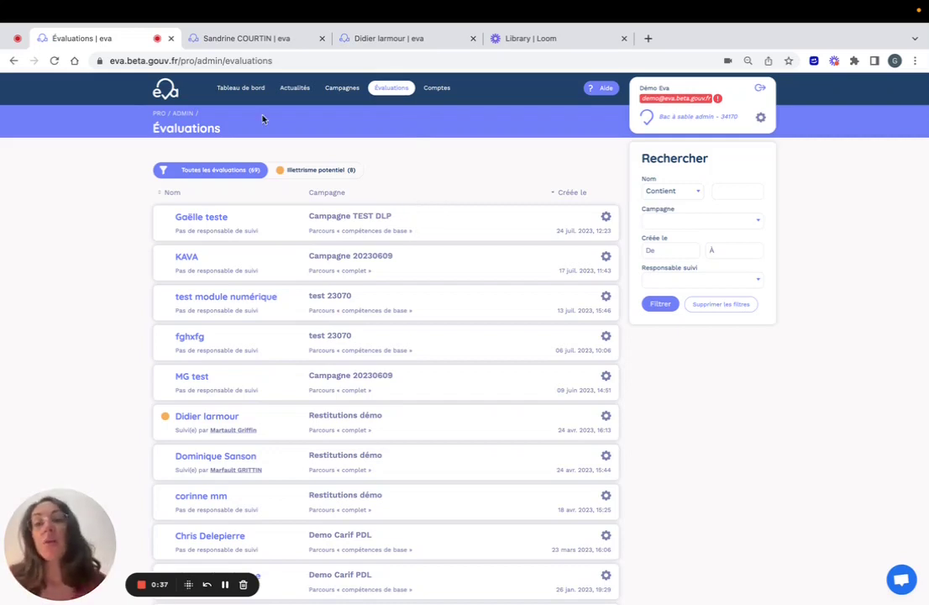
click(241, 89)
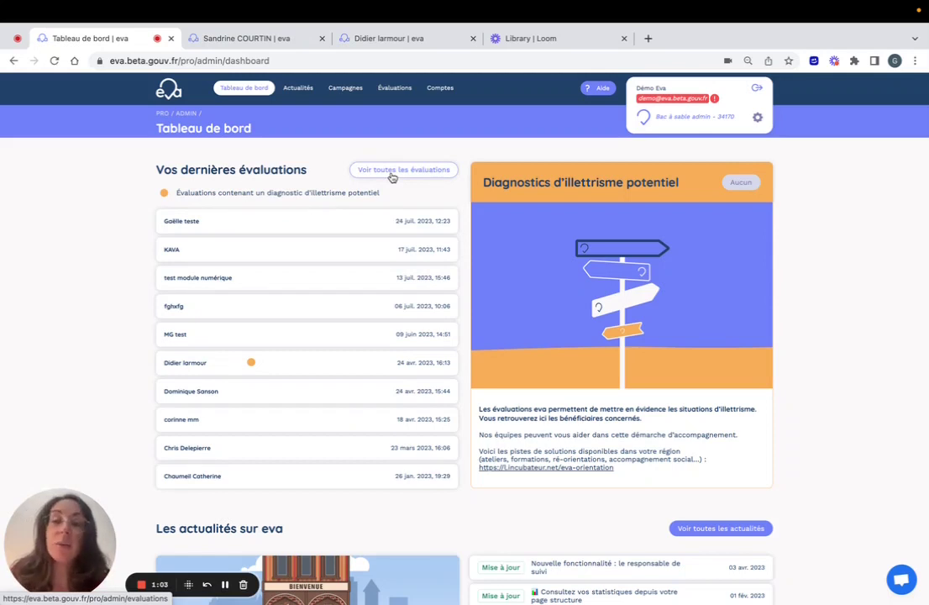
Open the full evaluations list and filter it to the Illettrisme potentiel cases
click(396, 89)
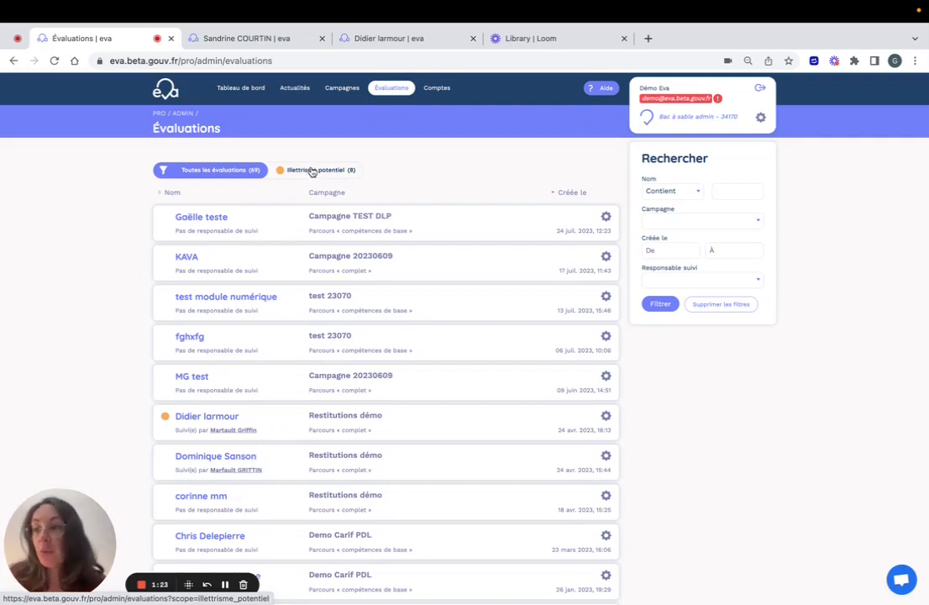
scroll(261, 318, down, 2)
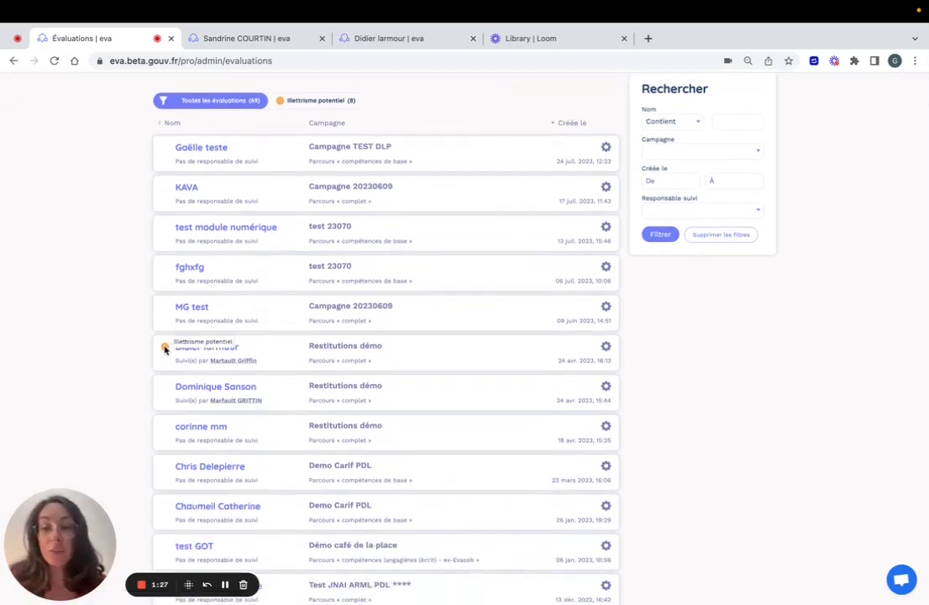
click(304, 105)
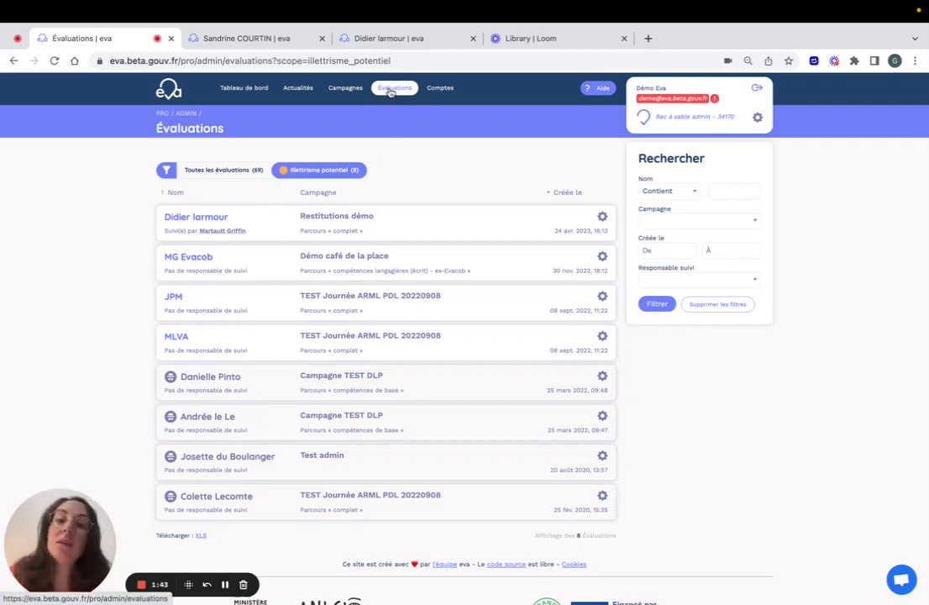
Open the Test JNAI ARML PDL **** campaign and look through its evaluations
click(345, 87)
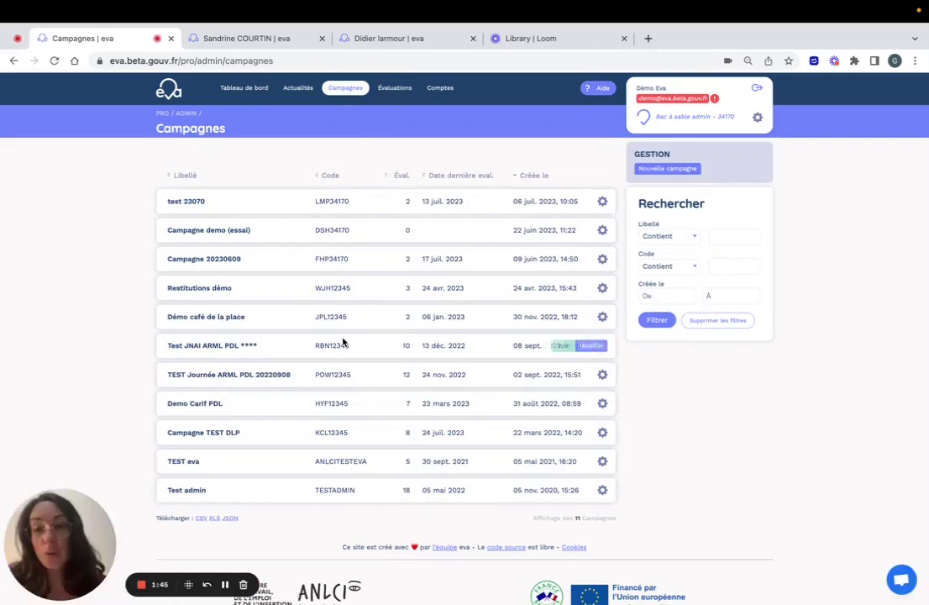
click(561, 347)
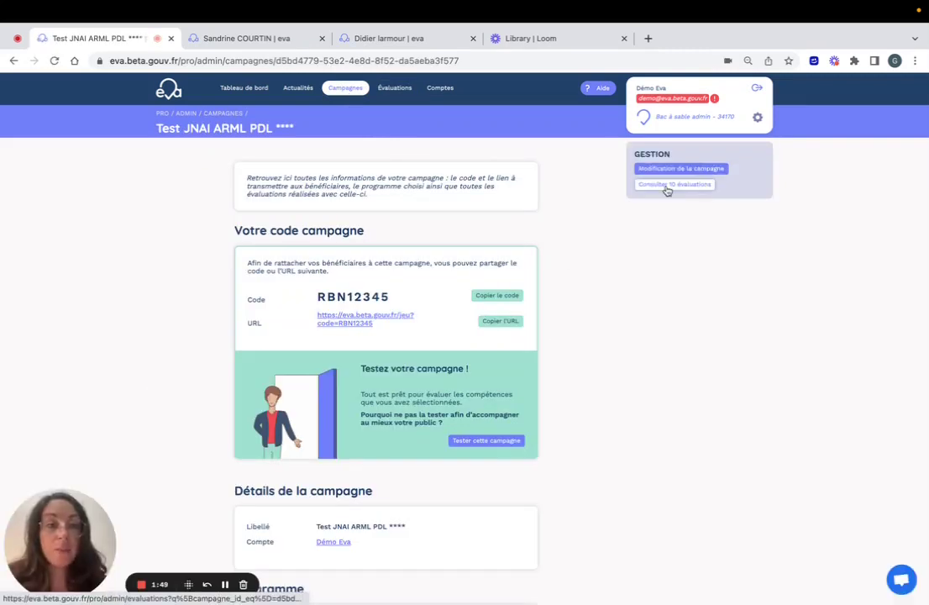
click(666, 186)
scroll(265, 282, down, 2)
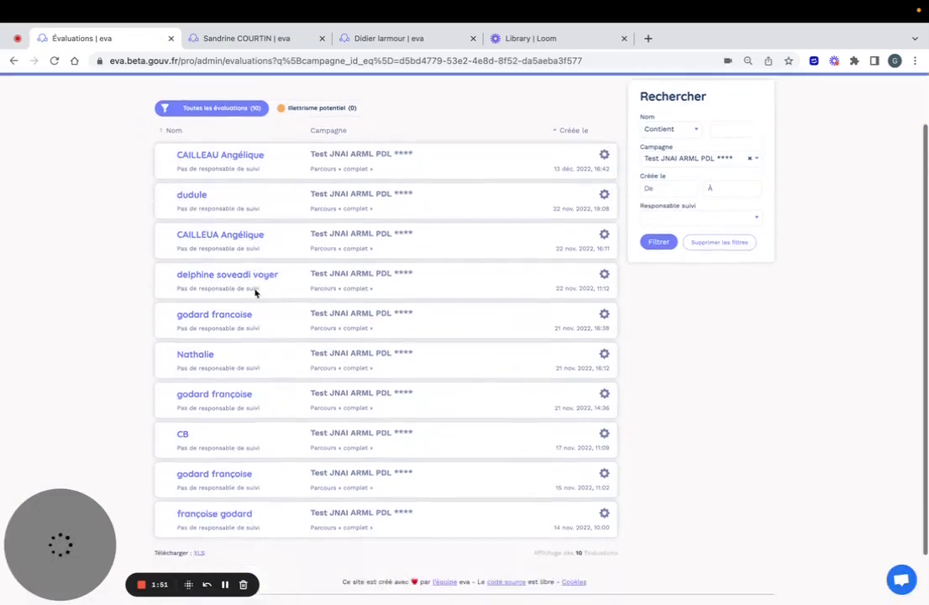
Check the campaign's Illettrisme potentiel evaluations, and switch back to showing all its evaluations
scroll(256, 292, up, 2)
click(312, 171)
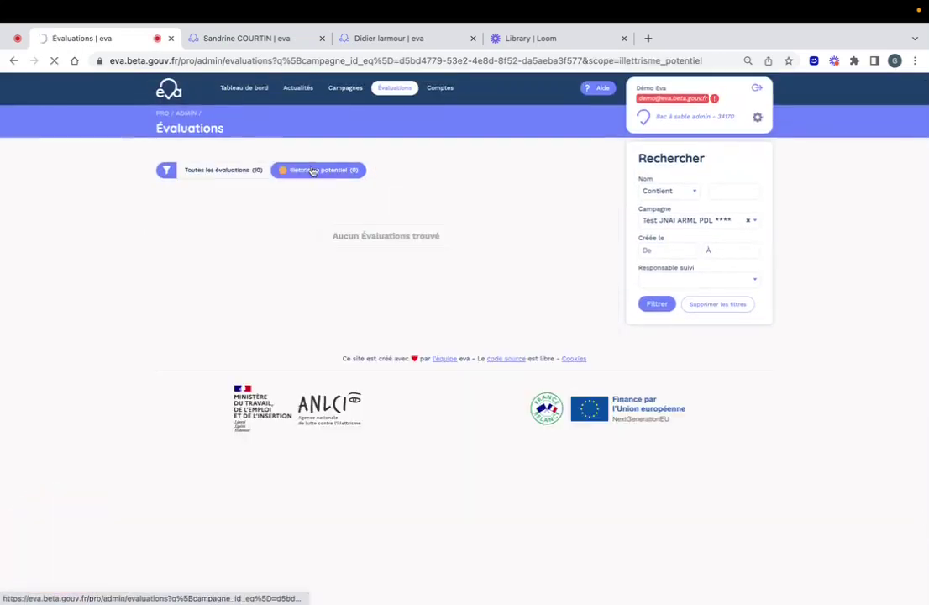
click(243, 172)
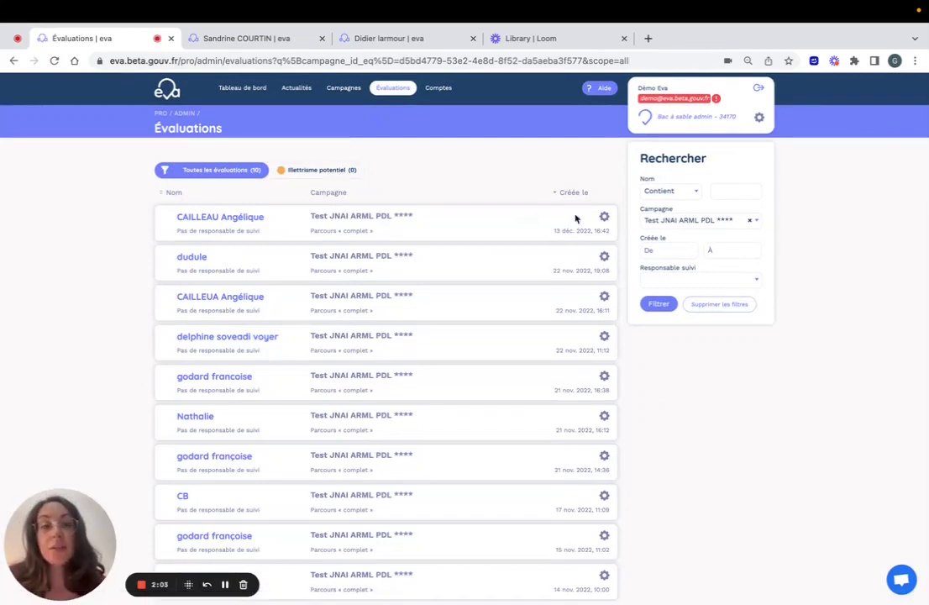
Show the evaluations of all campaigns and examine the name, campaign and creation date search filters without applying any
click(390, 90)
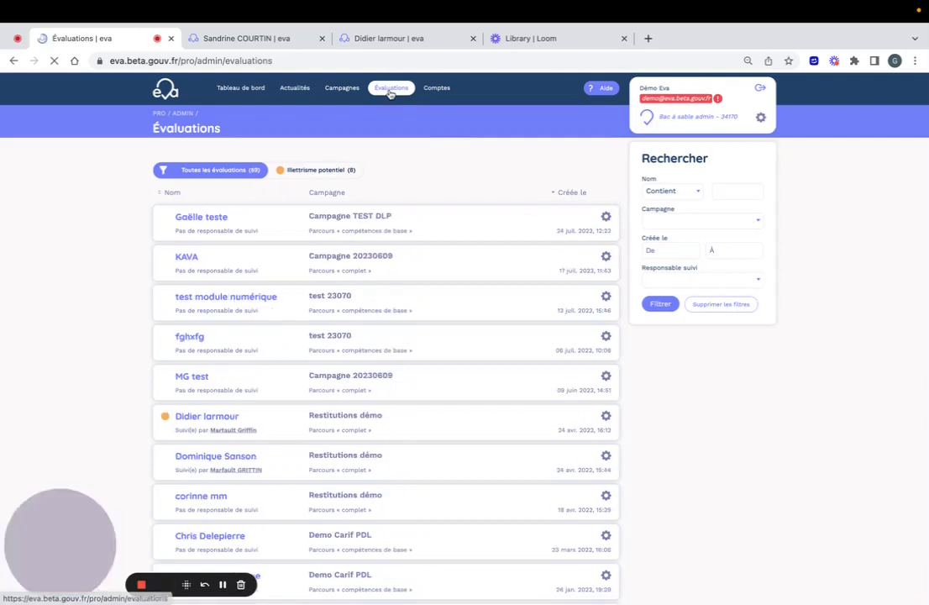
mouse_move(606, 257)
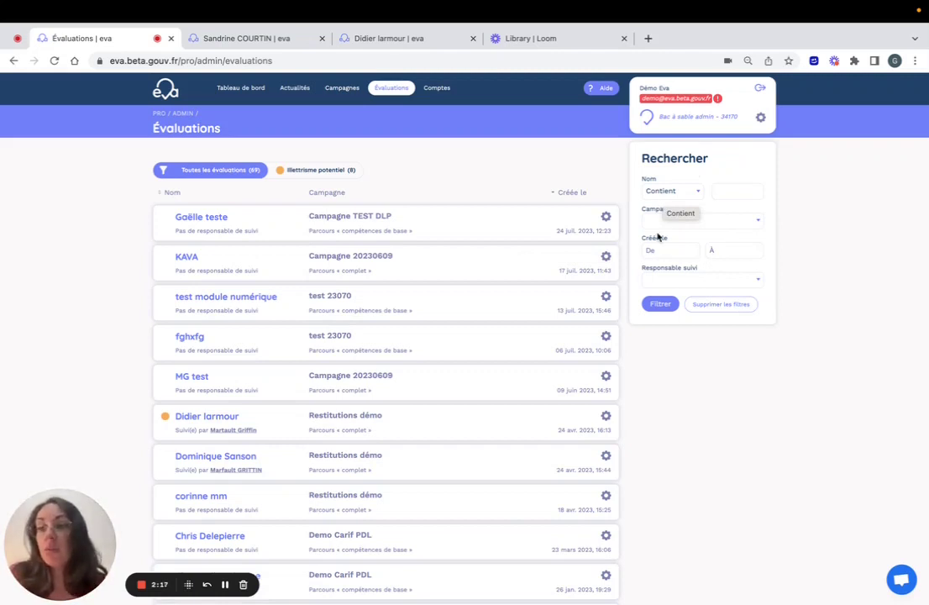
click(727, 192)
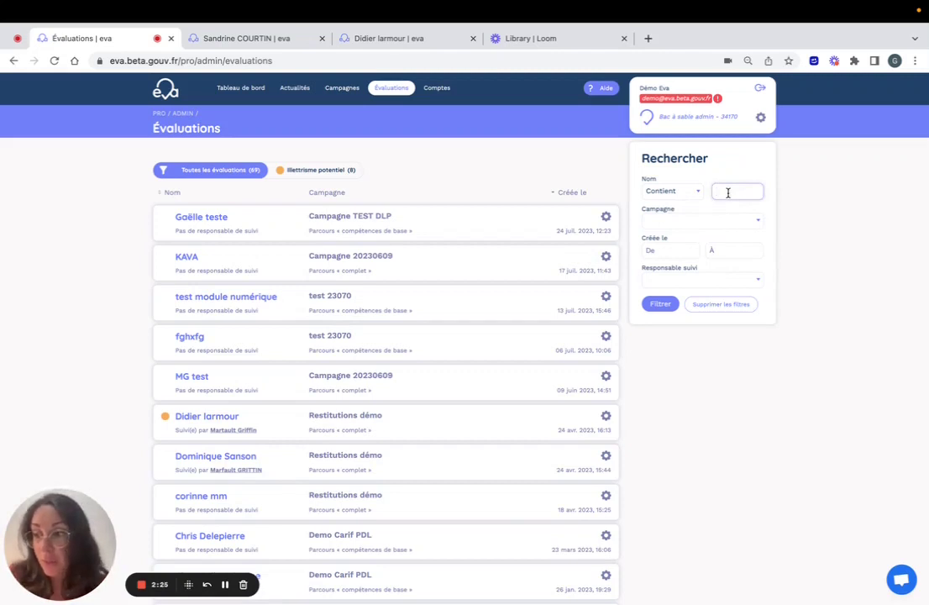
click(697, 223)
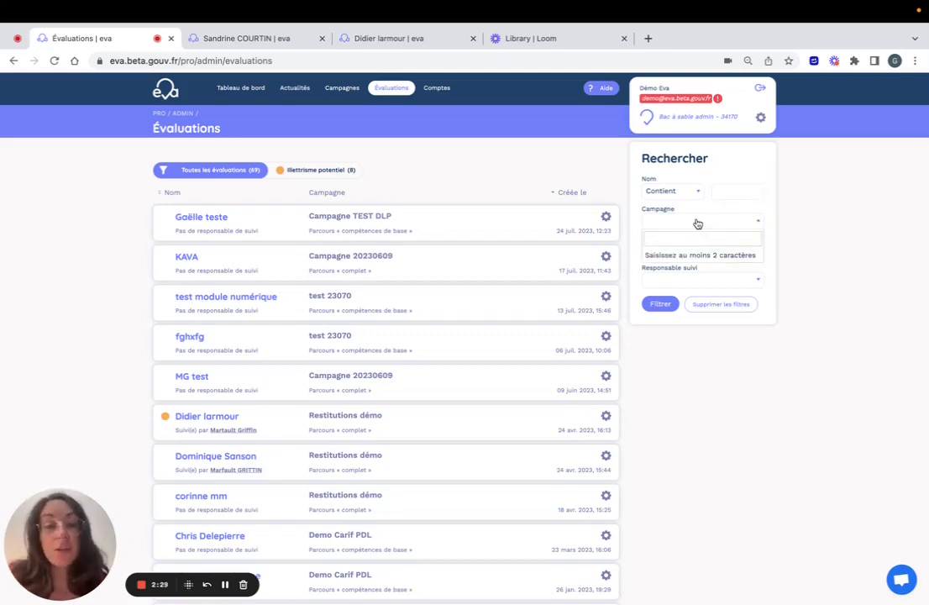
click(794, 229)
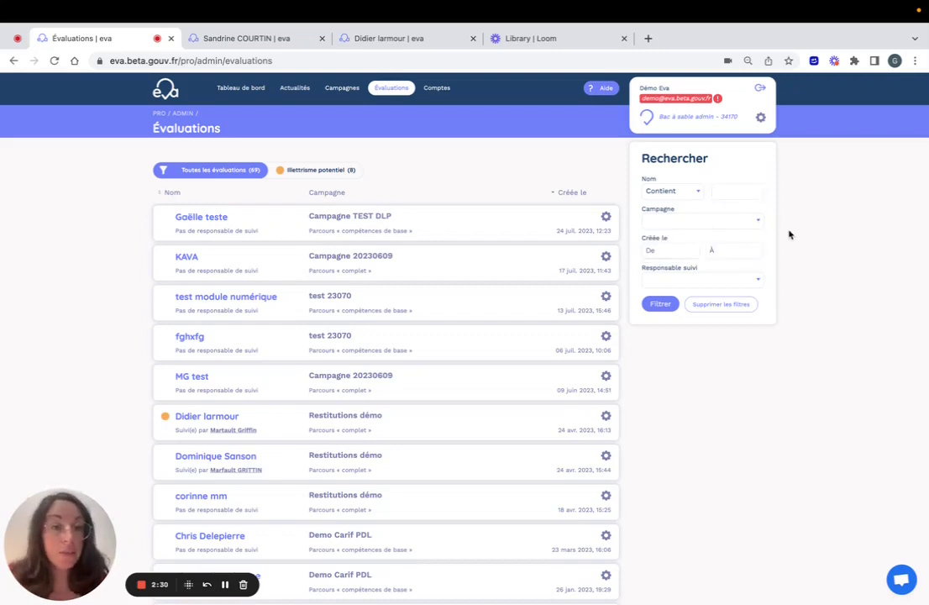
click(672, 251)
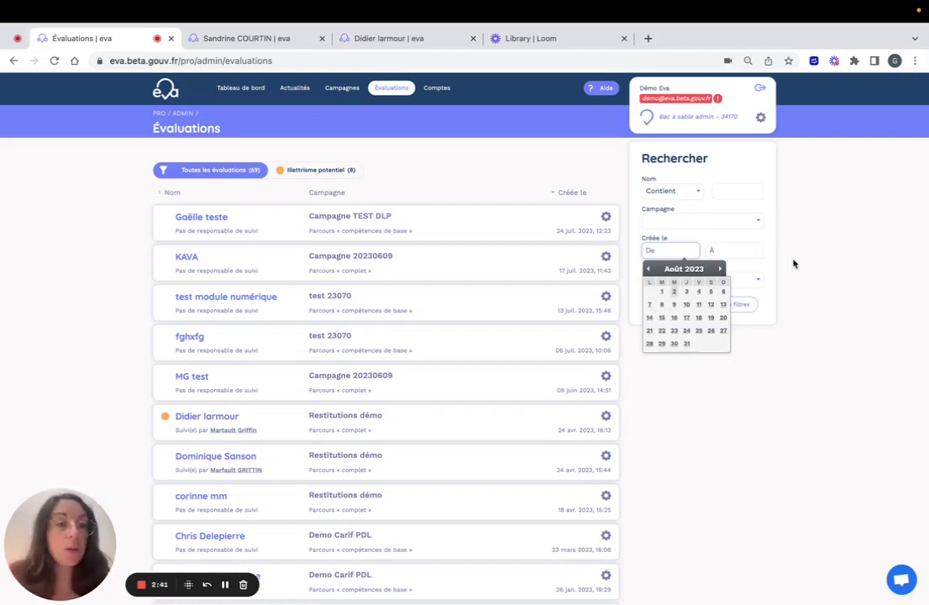
click(770, 253)
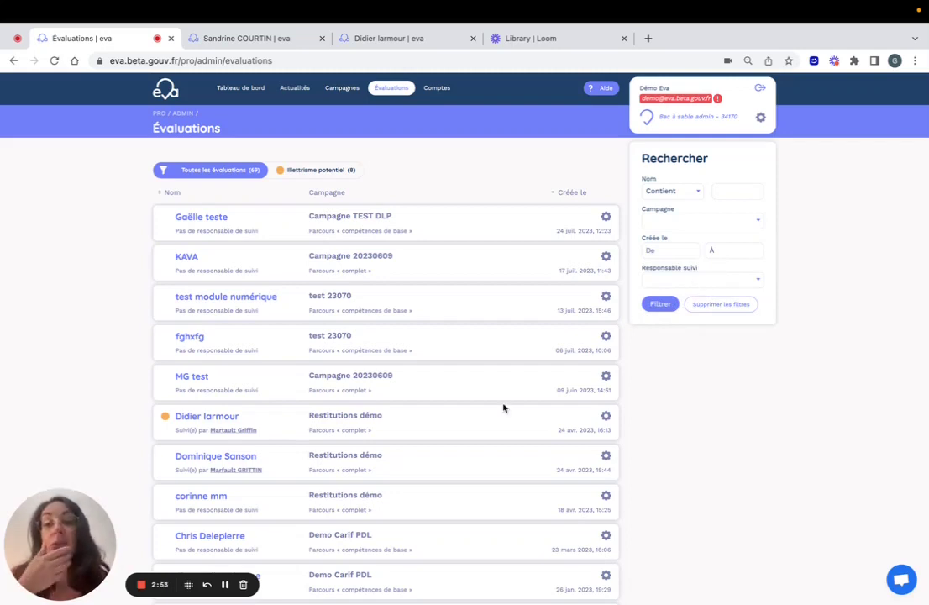
Look through the evaluations list and open the Restitutions démo evaluation flagged as potential illiteracy
scroll(502, 408, down, 3)
scroll(502, 408, down, 2)
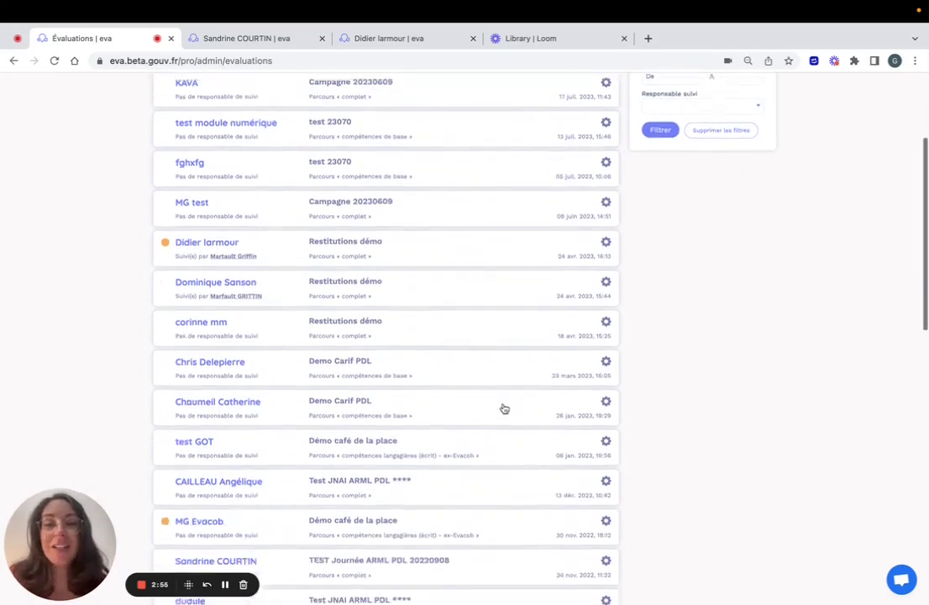
scroll(502, 409, up, 5)
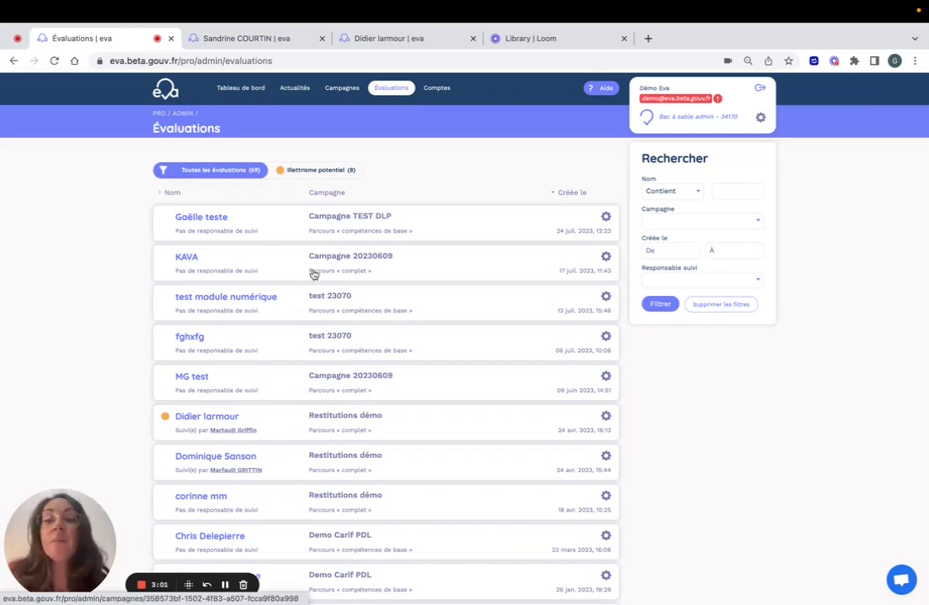
scroll(307, 290, down, 3)
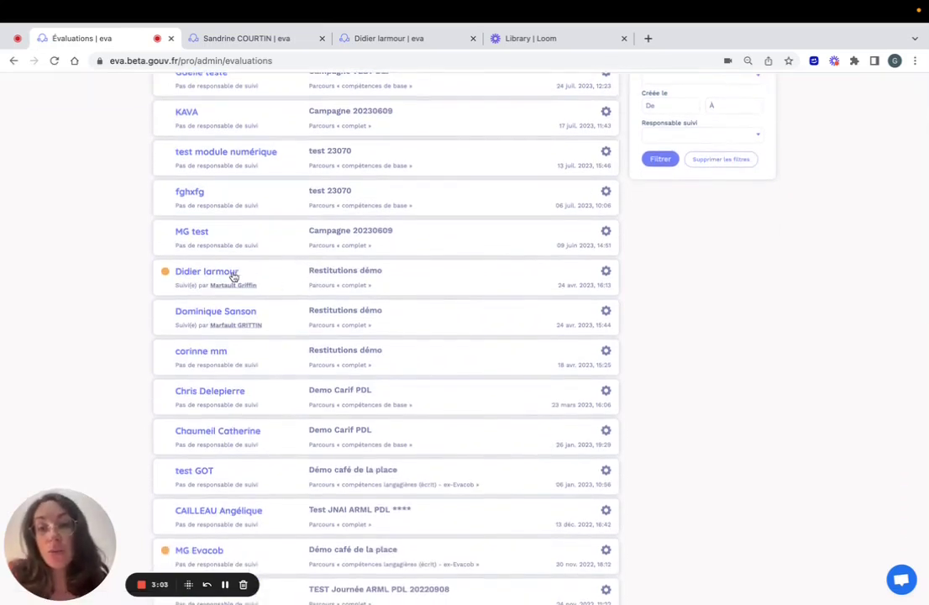
click(231, 277)
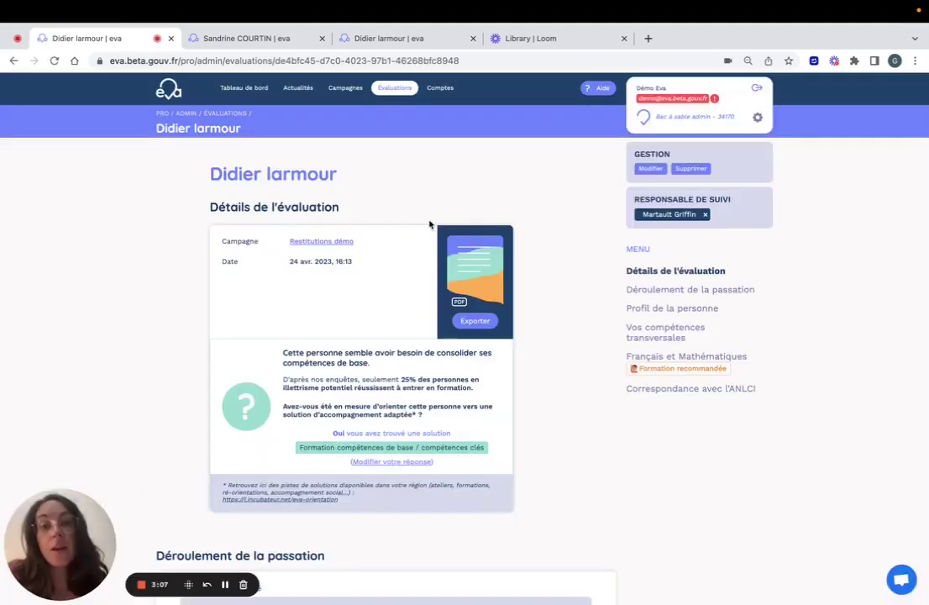
Examine the Détails de l'évaluation section, including the basic-skills notice and the question about adapted support
scroll(430, 225, down, 1)
scroll(429, 224, down, 2)
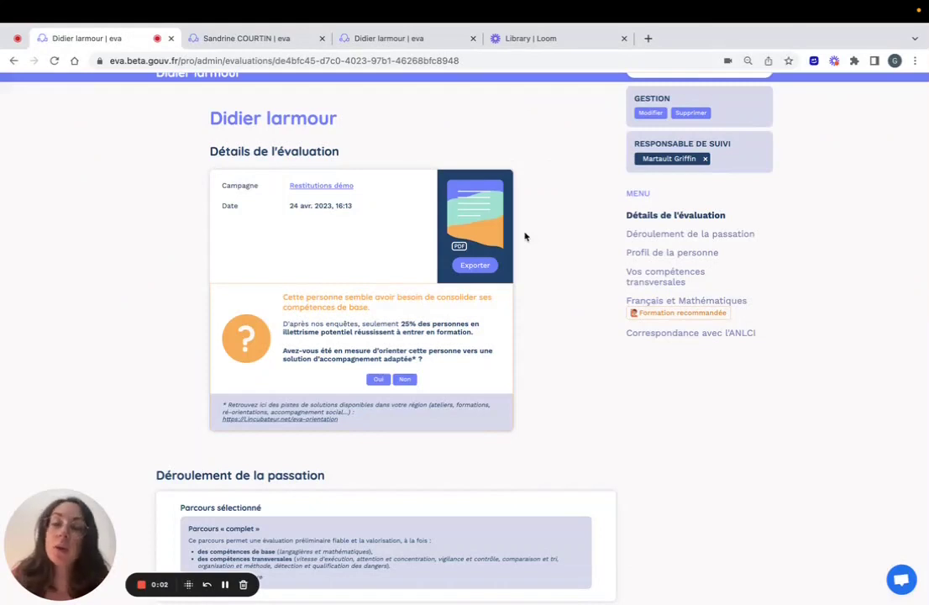
scroll(524, 236, down, 1)
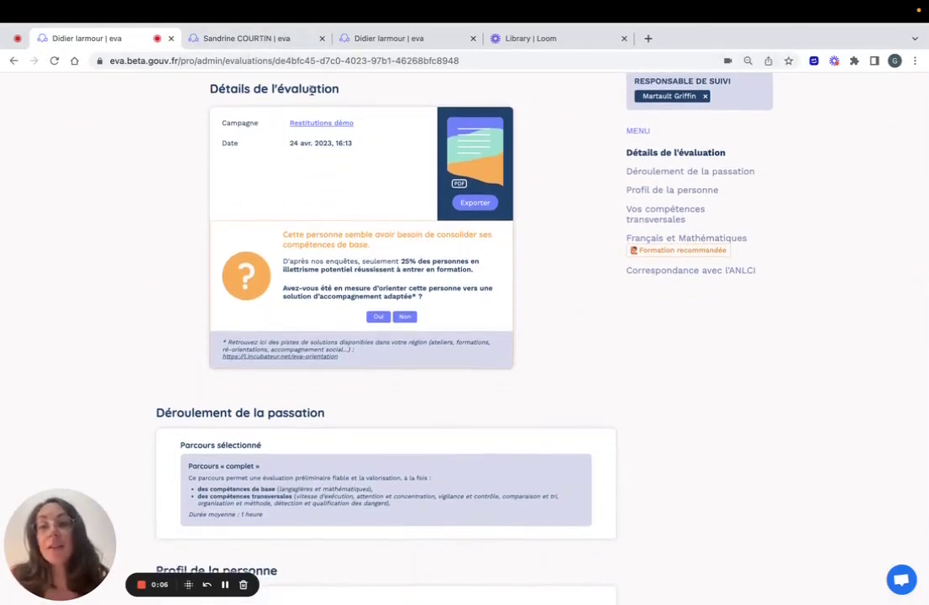
drag(211, 87, 378, 353)
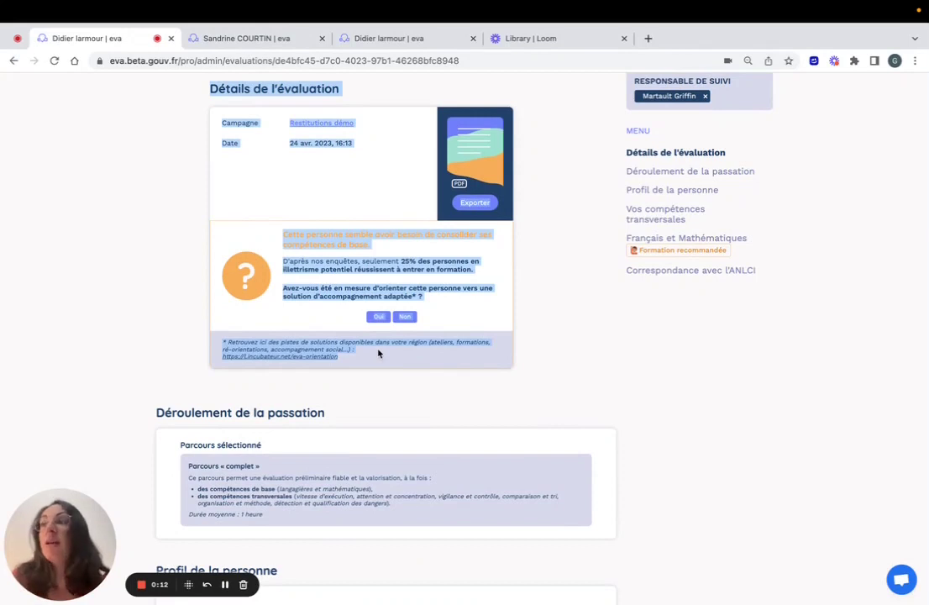
click(549, 303)
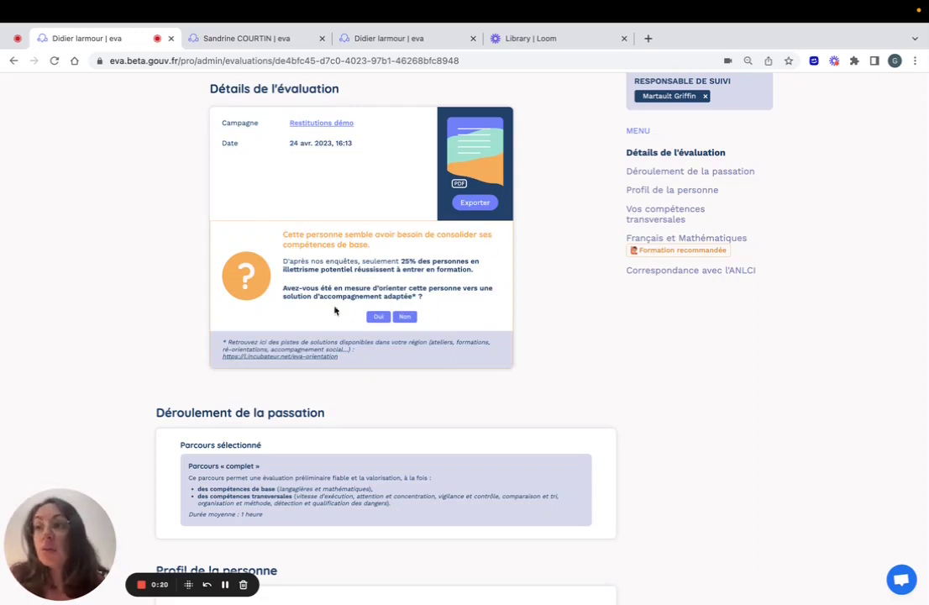
scroll(398, 312, down, 1)
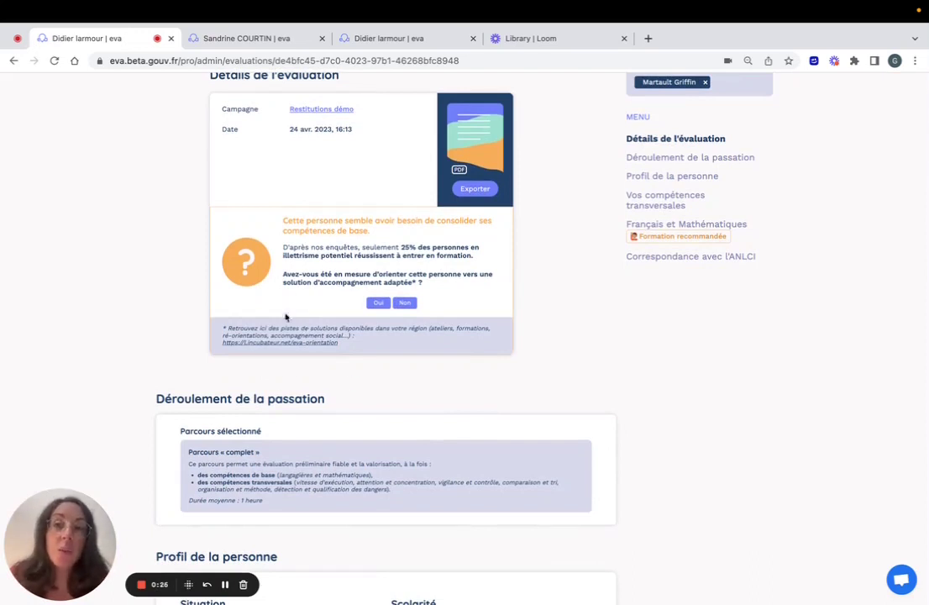
Switch to the already open TEST Journée ARML PDL 20220908 evaluation and examine its Évaluation incomplète notice
click(227, 38)
scroll(252, 320, down, 2)
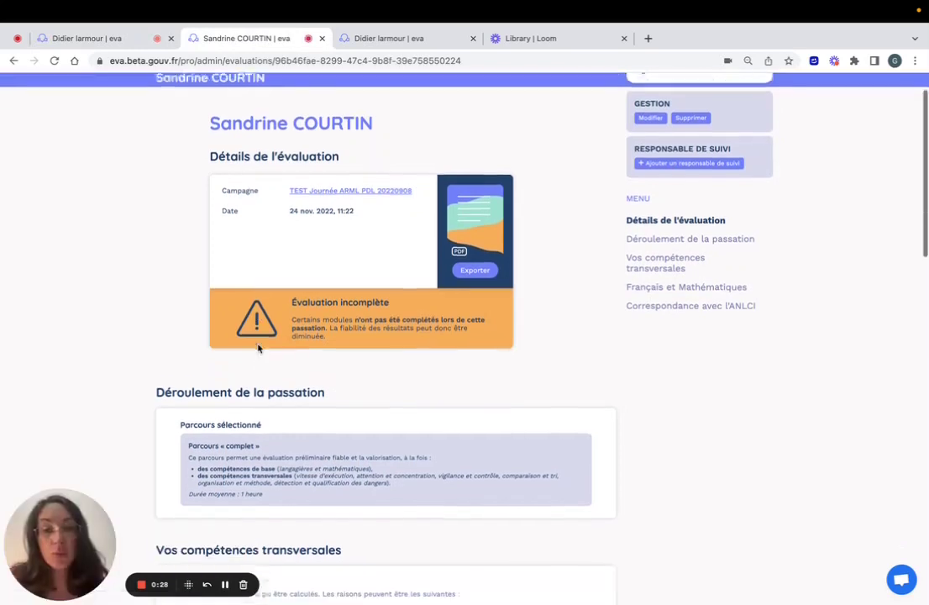
drag(201, 287, 479, 328)
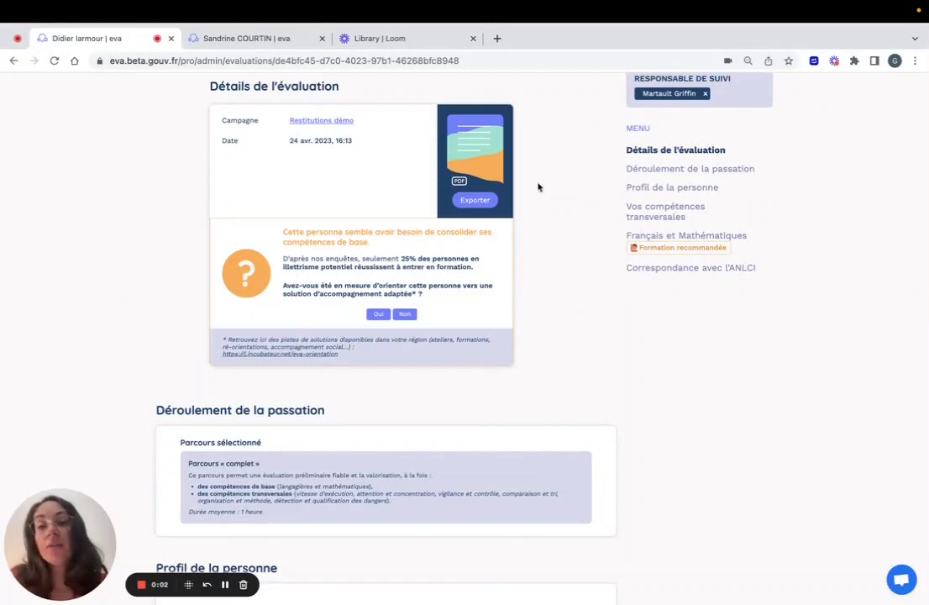
Compare the notices in the Restitutions démo evaluation and the incomplete evaluation, ending on the Restitutions démo one
scroll(539, 187, down, 1)
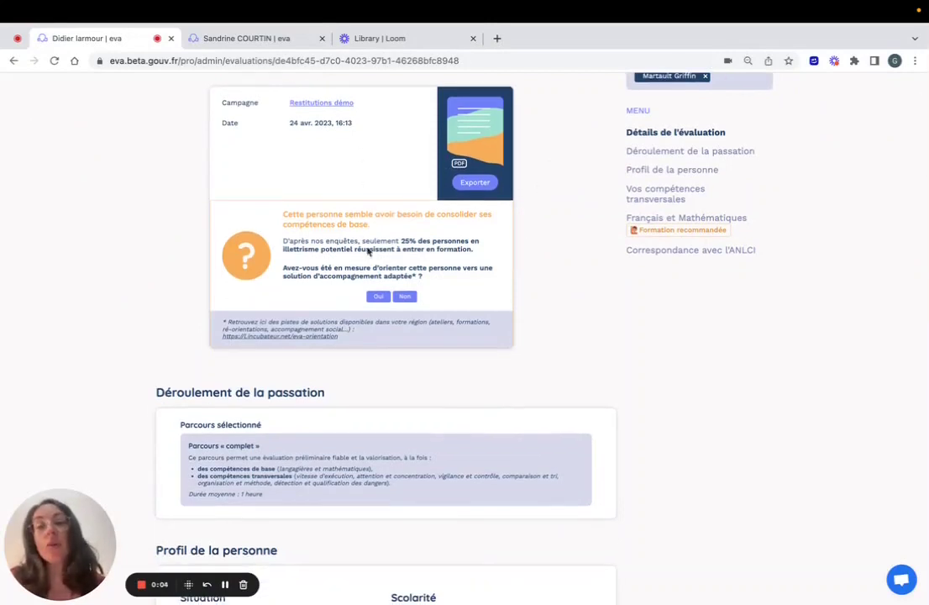
scroll(369, 266, up, 3)
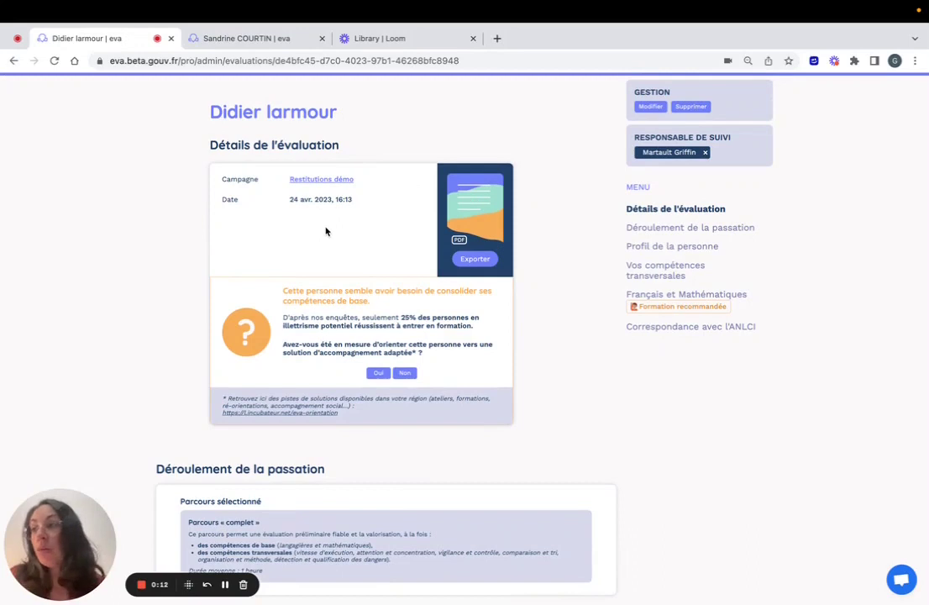
click(252, 37)
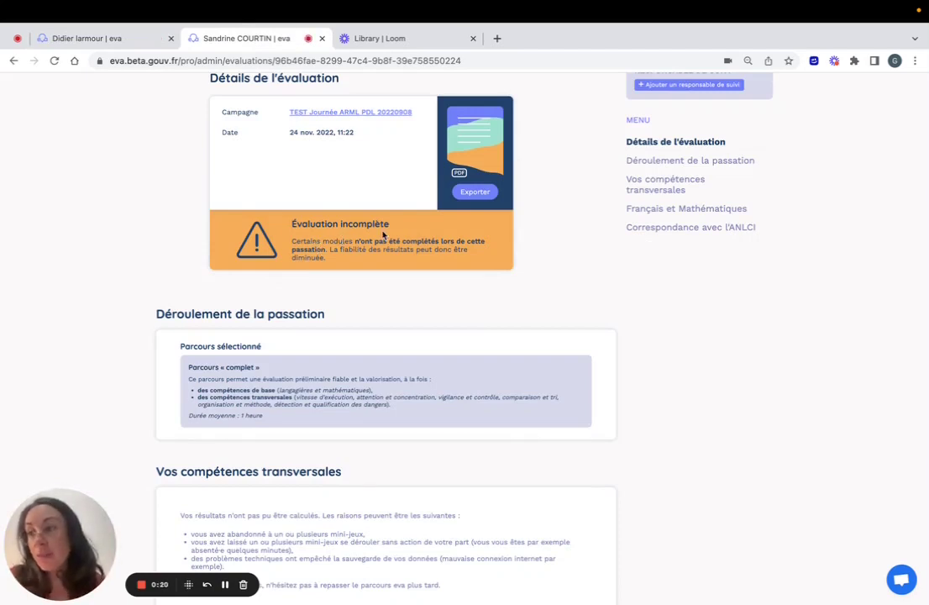
click(120, 41)
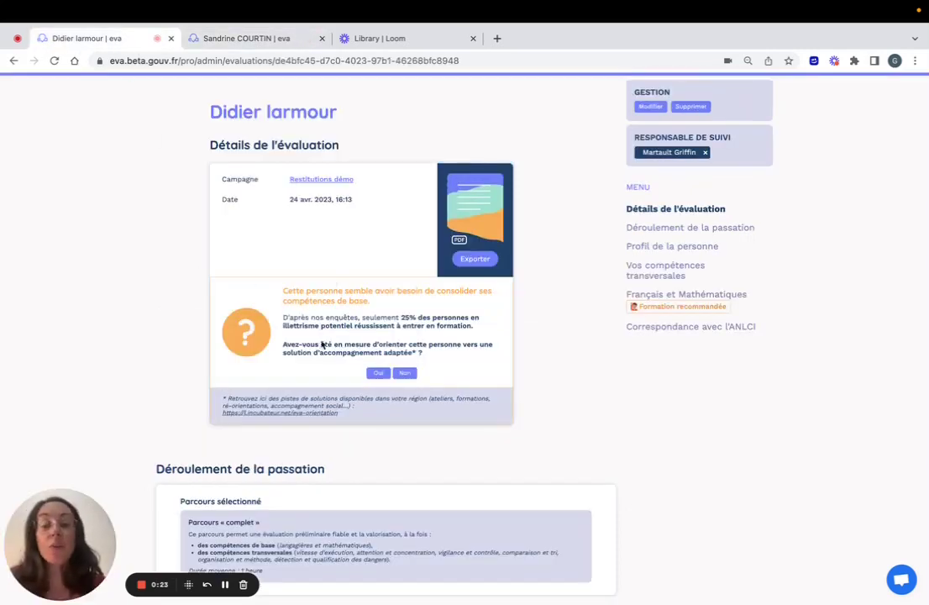